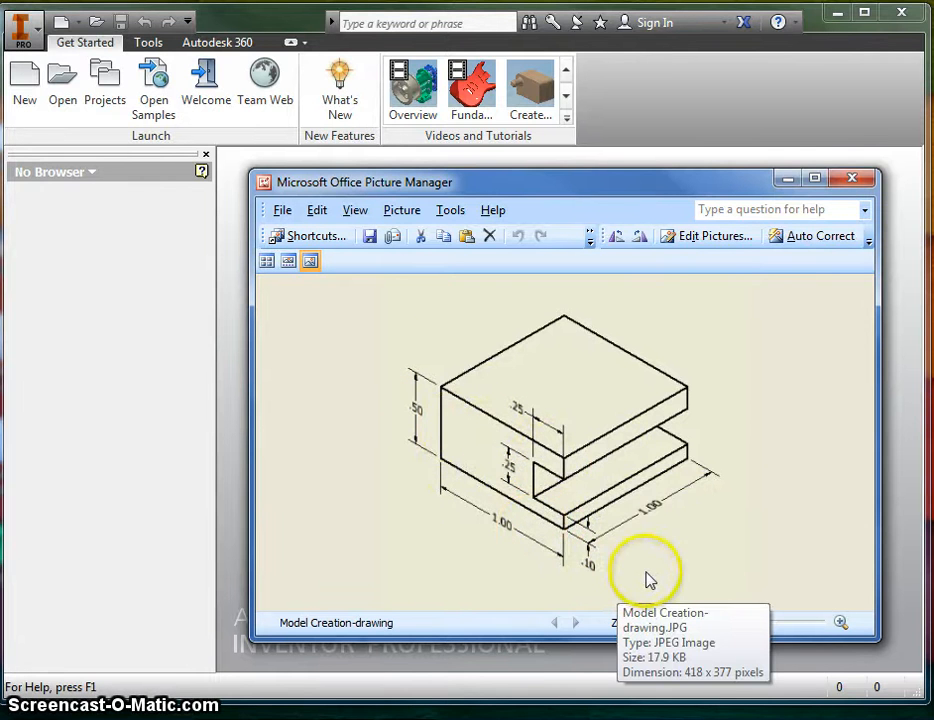
Create a new part file from the inch-based Standard.ipt template
left_click(238, 394)
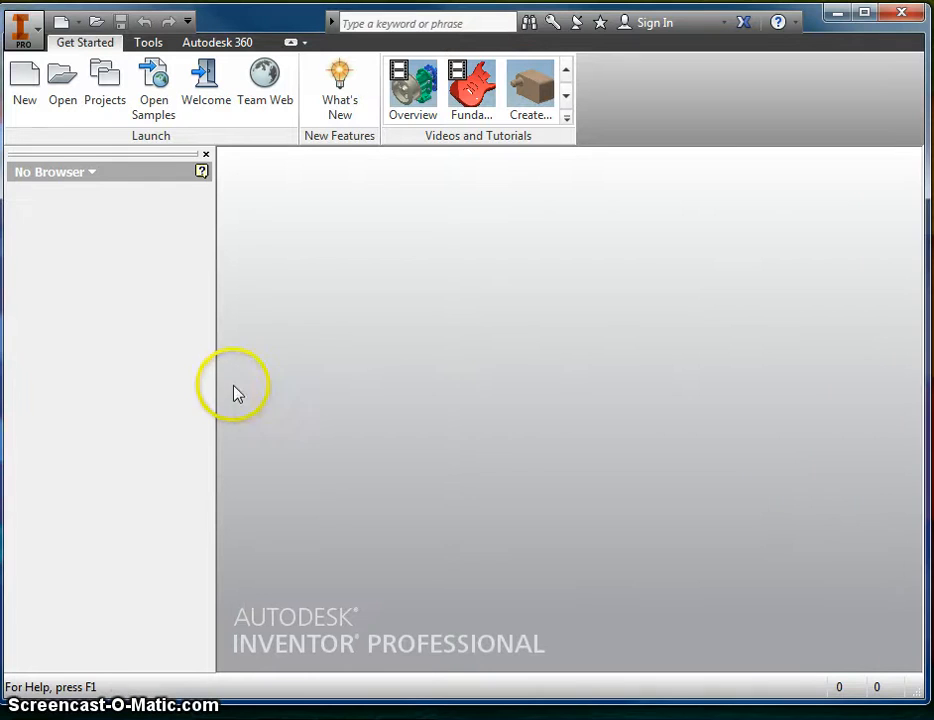
left_click(30, 90)
left_click(438, 210)
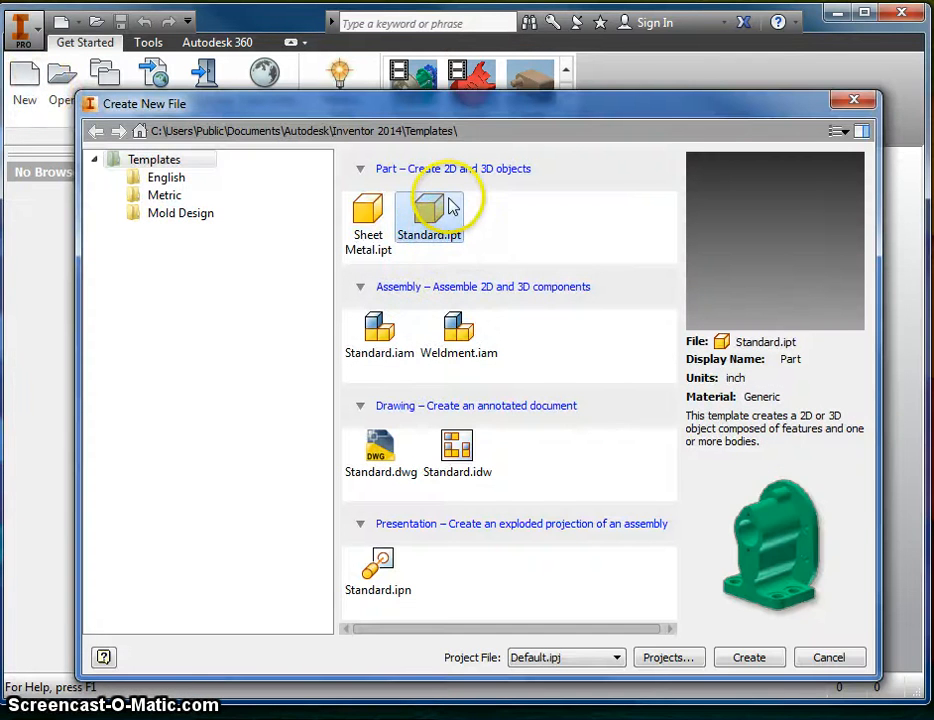
double_click(450, 205)
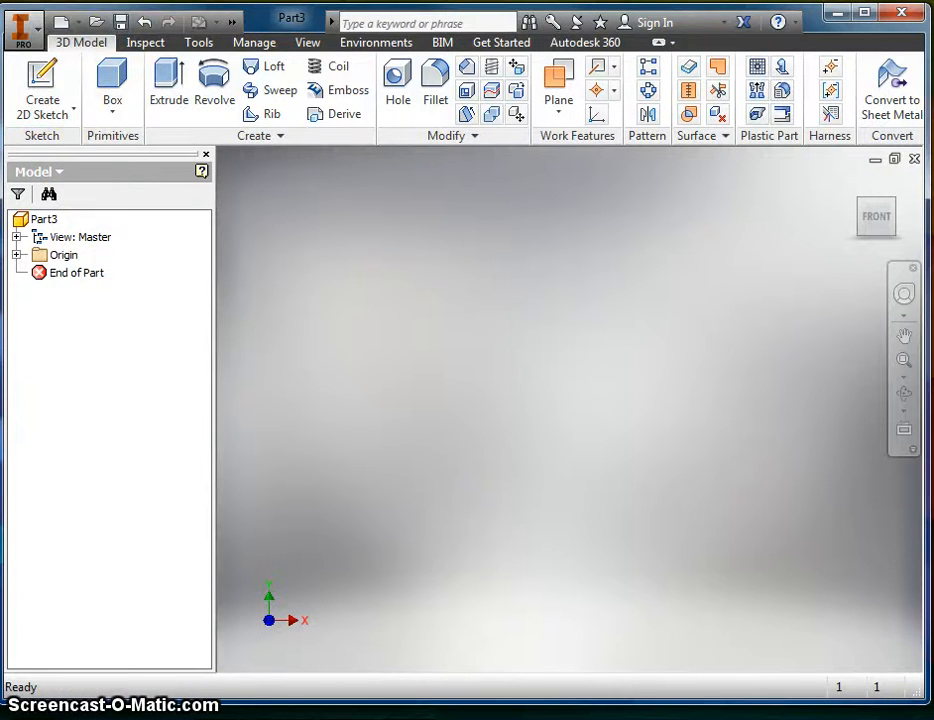
Review the reference drawing in Picture Manager and calculate the missing thickness above the slot with Calculator
key("alt+Tab")
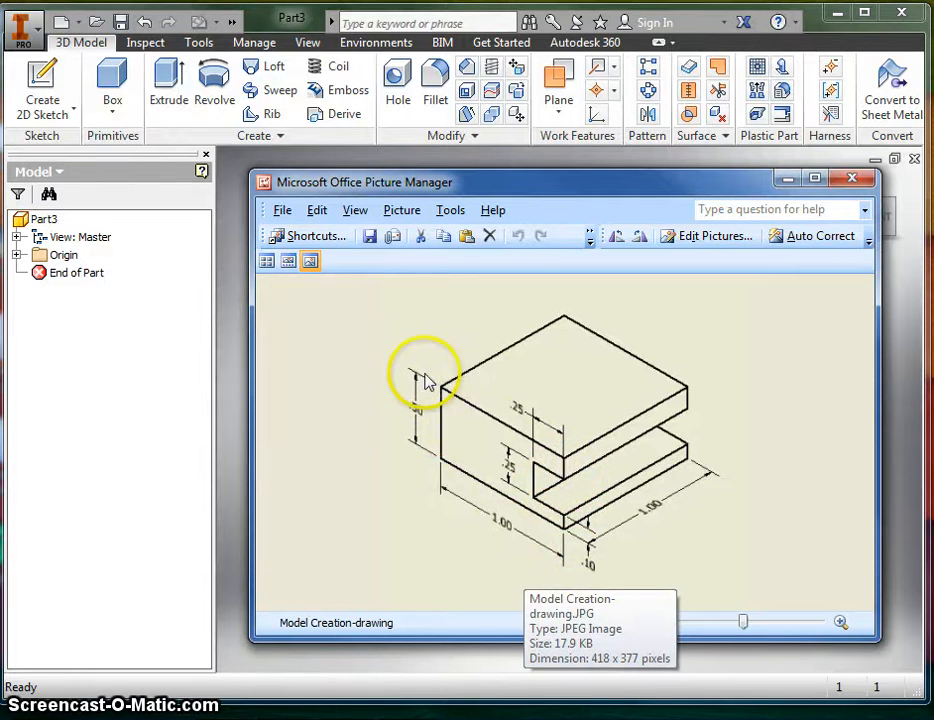
key("alt+p")
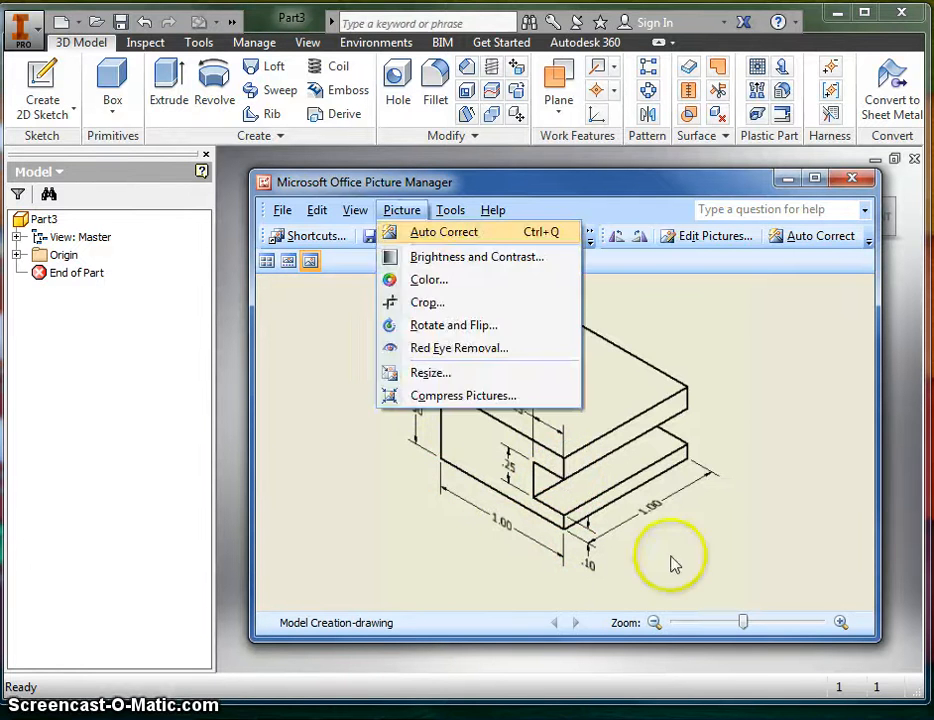
left_click(670, 555)
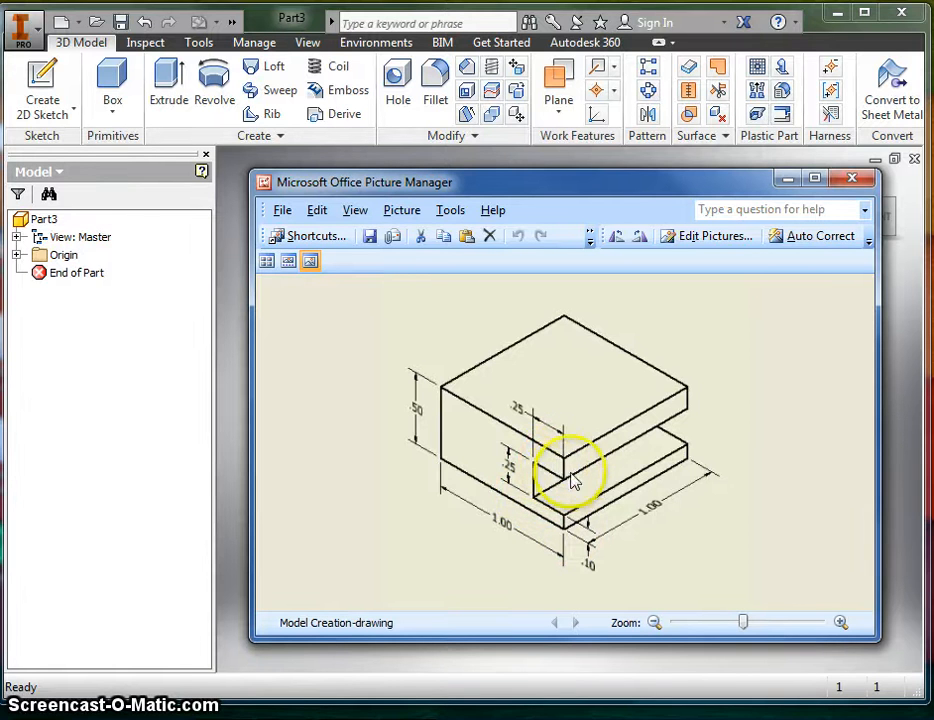
key("super")
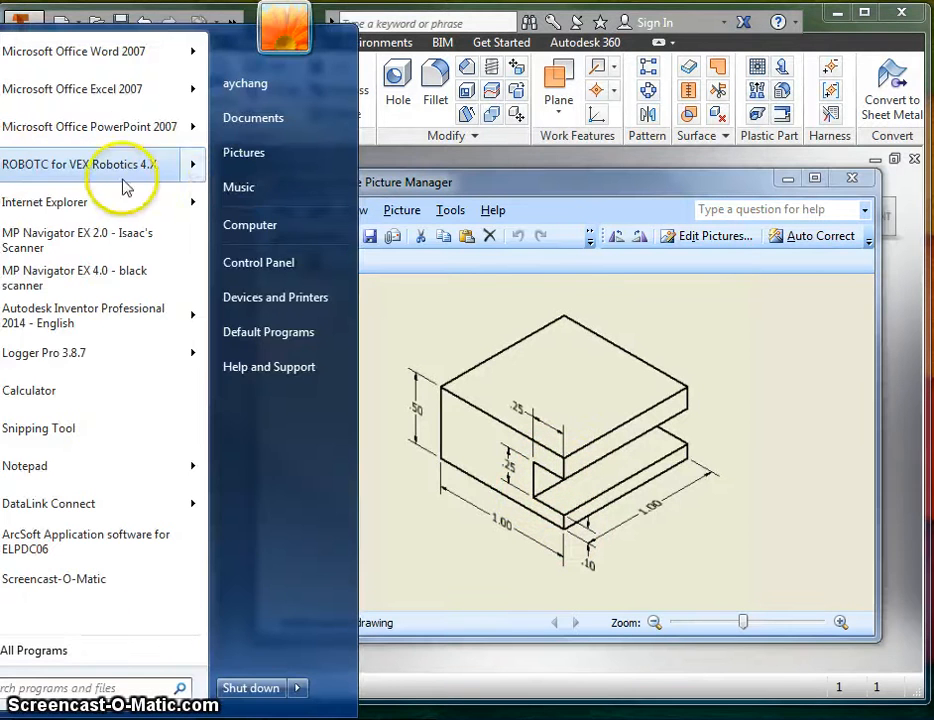
left_click(165, 386)
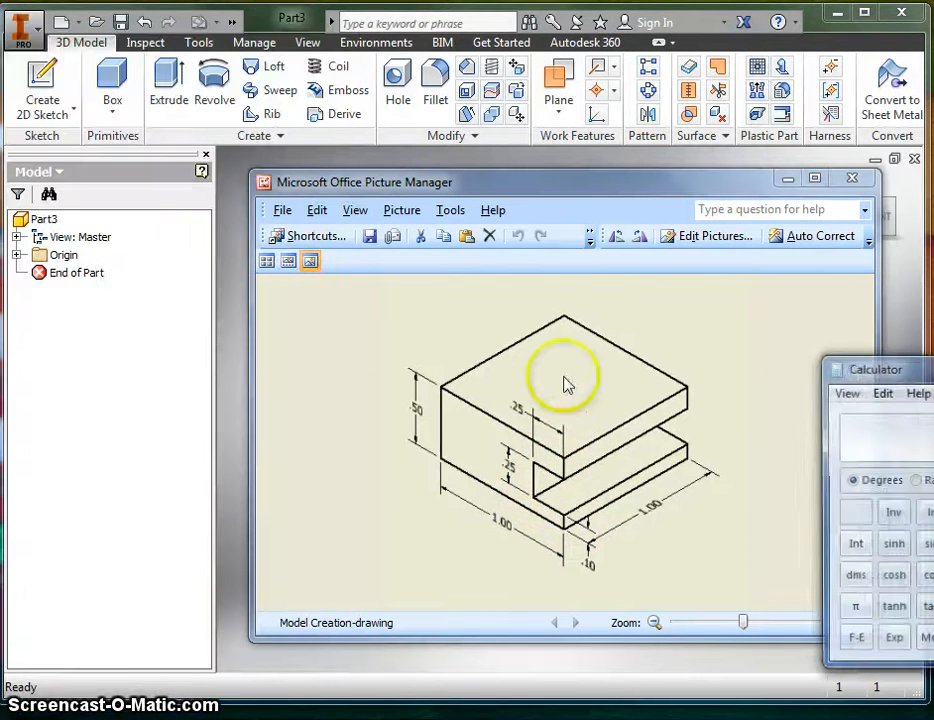
left_click_drag(930, 348, 212, 208)
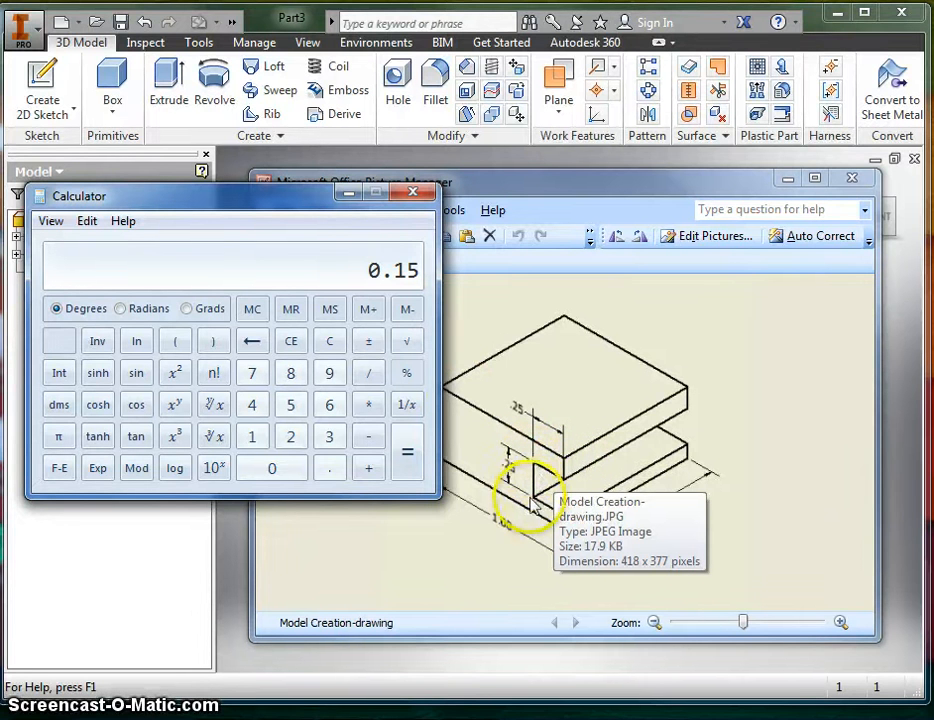
left_click(365, 550)
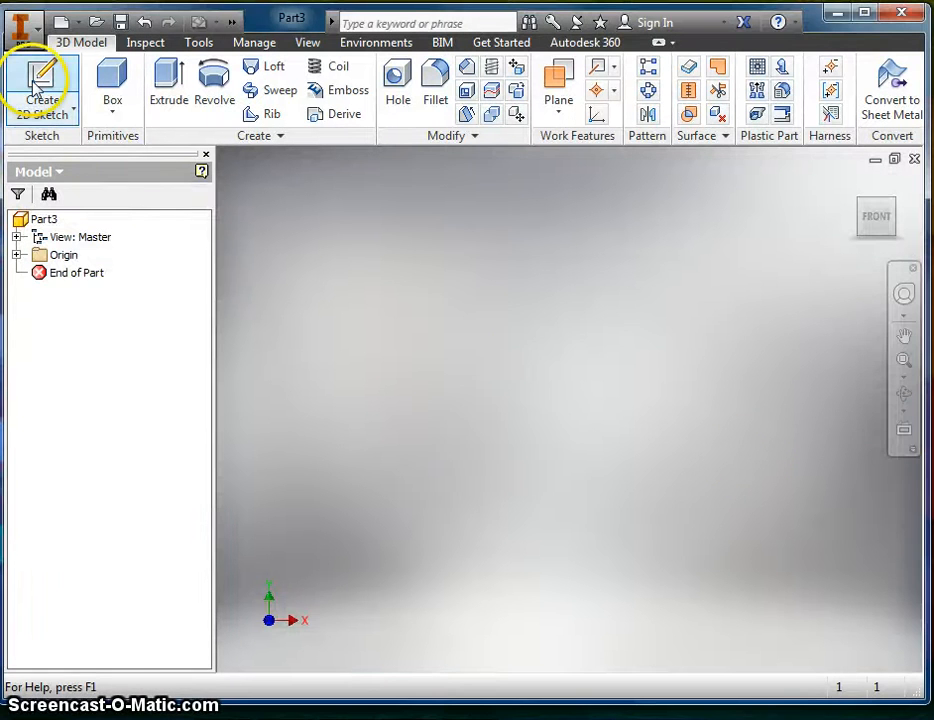
Start a 2D sketch on the XY origin plane, checking the reference drawing for the profile's orientation
left_click(42, 80)
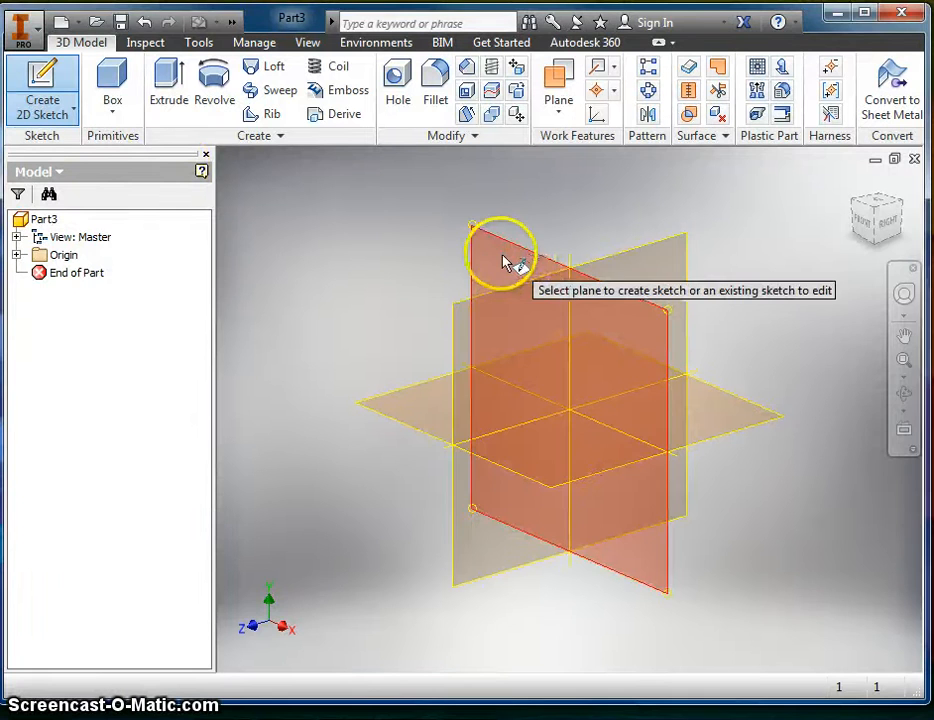
key("alt+Tab")
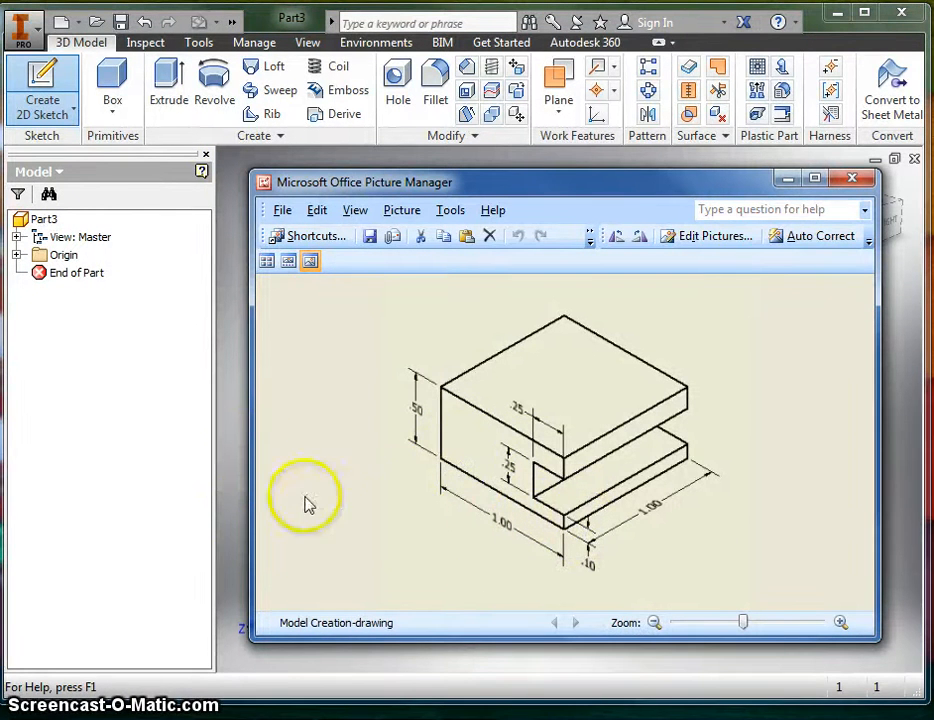
left_click(240, 463)
left_click(511, 261)
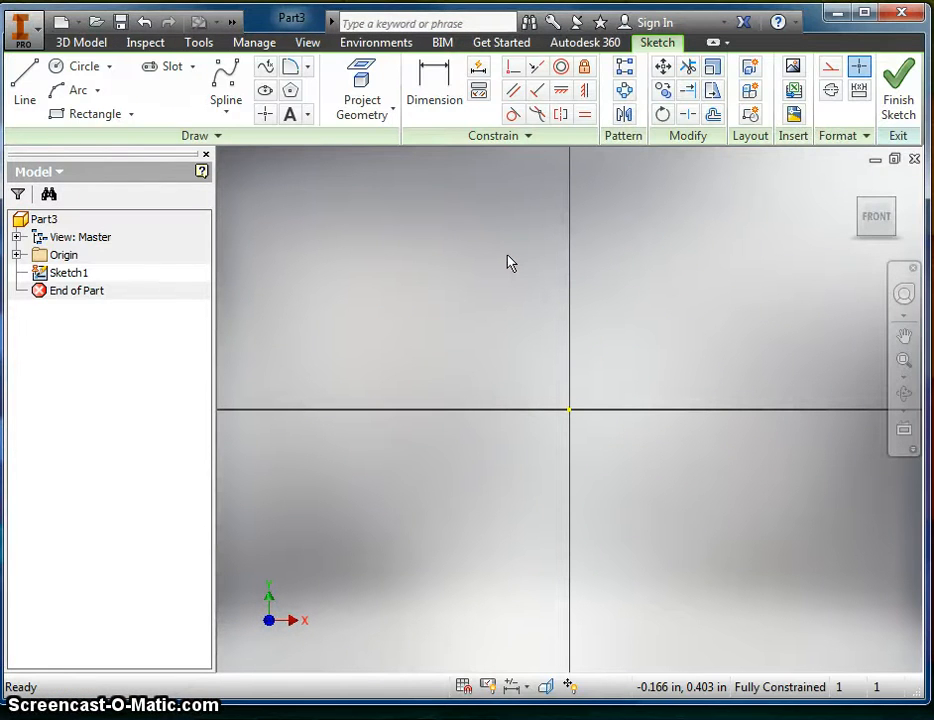
Draw a vertical line of 0.5 in up from the origin and a horizontal line of 1 in to the right from its upper end
left_click(697, 310)
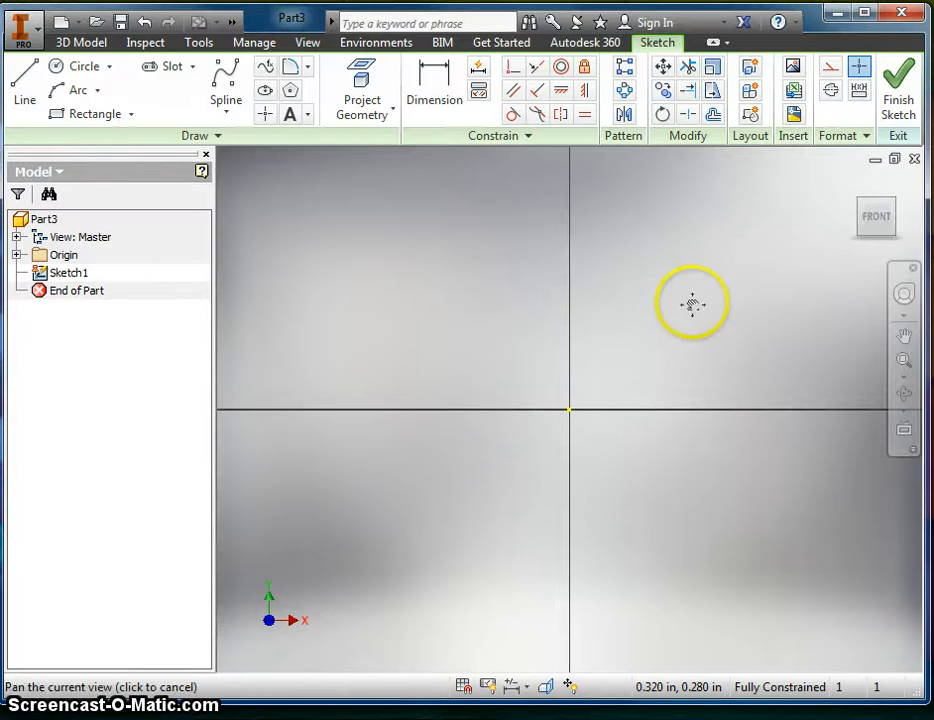
left_click_drag(524, 429, 530, 432)
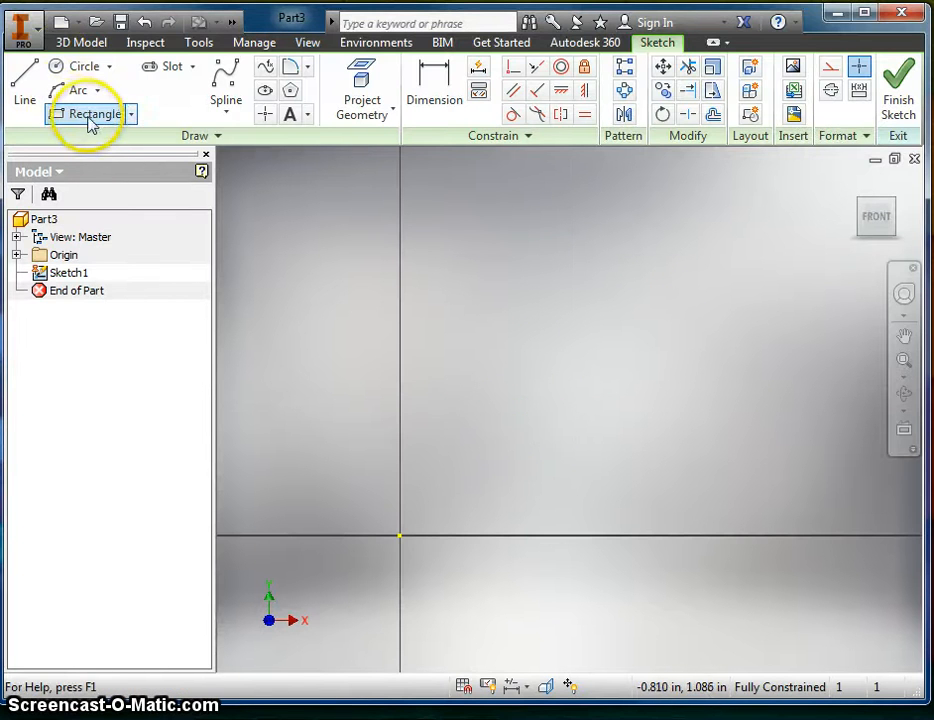
left_click(25, 94)
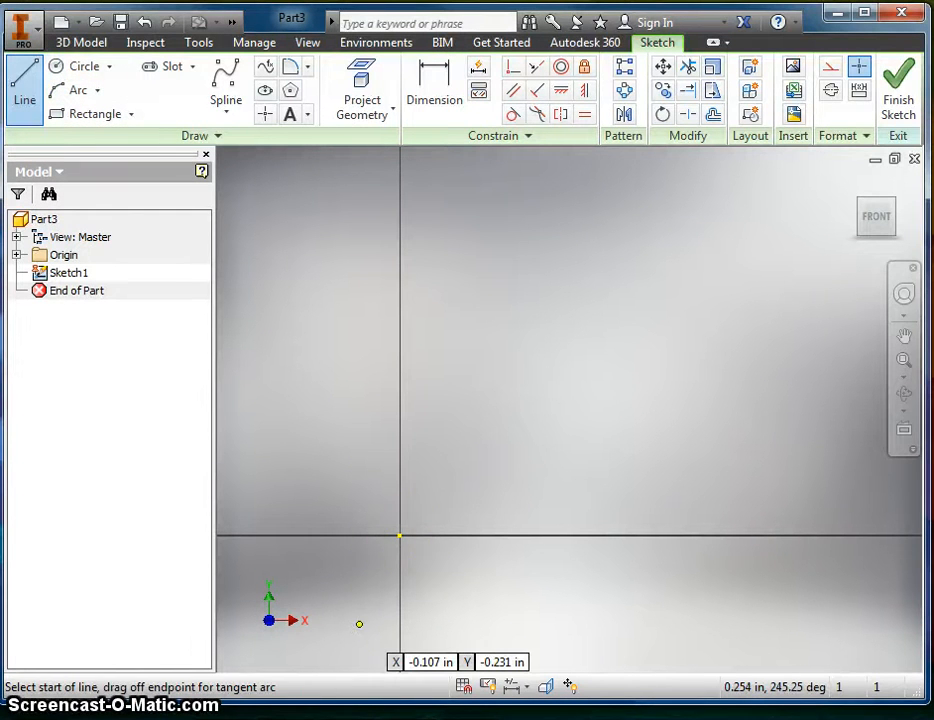
key("alt+Tab")
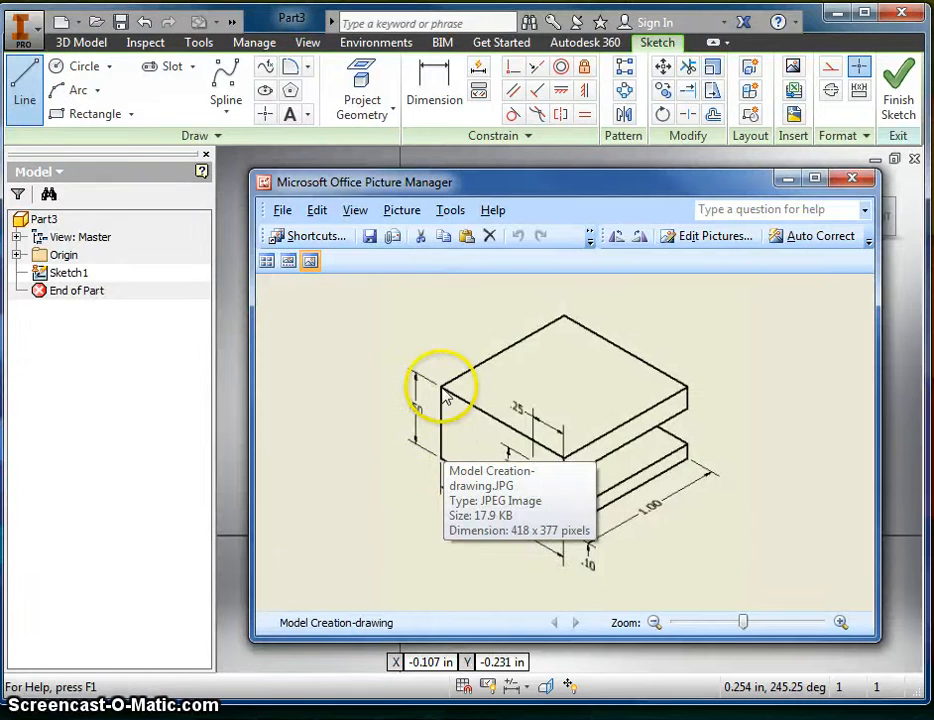
left_click(891, 411)
left_click(698, 496)
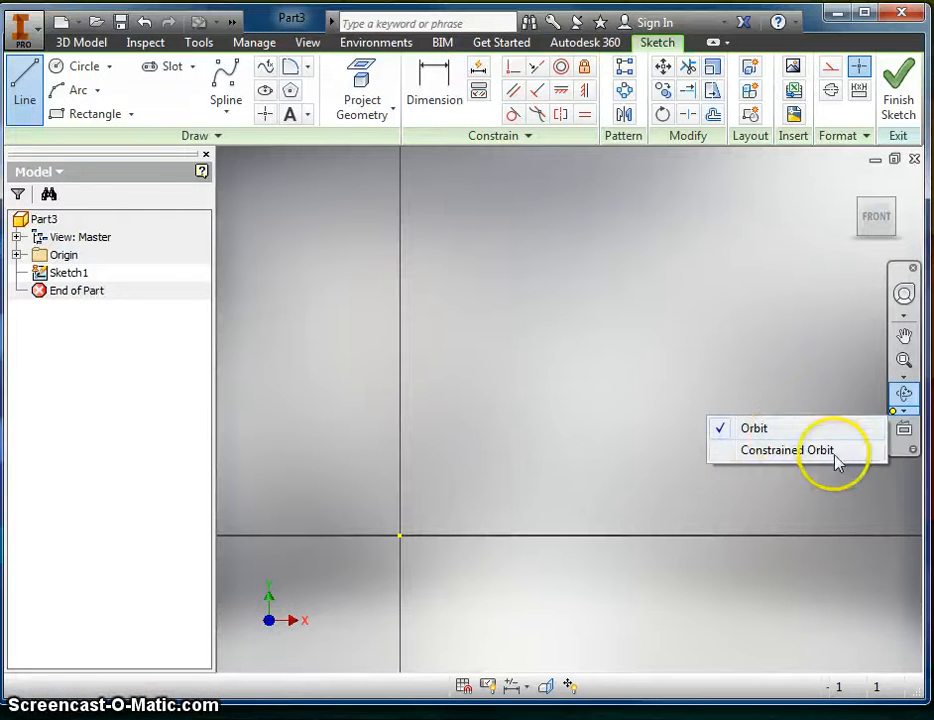
left_click(810, 490)
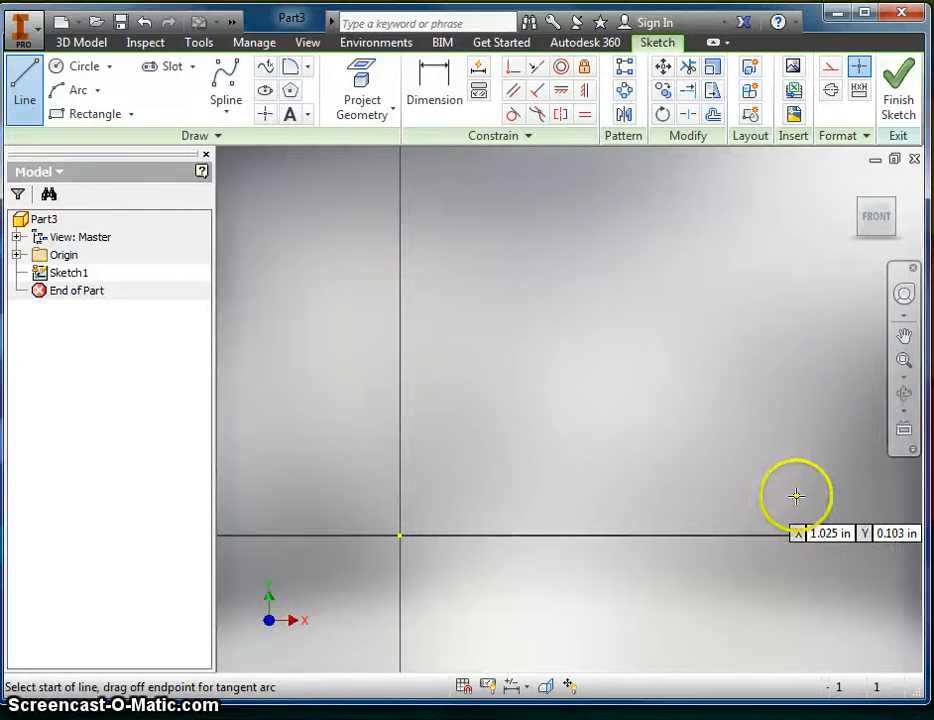
left_click(399, 536)
left_click(399, 536)
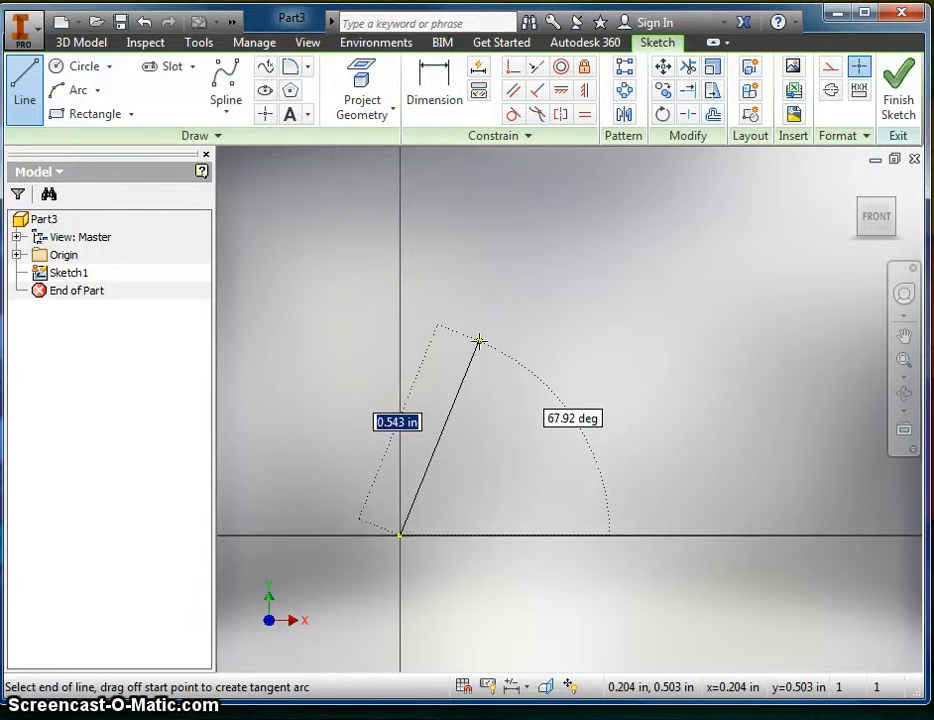
left_click_drag(479, 341, 400, 258)
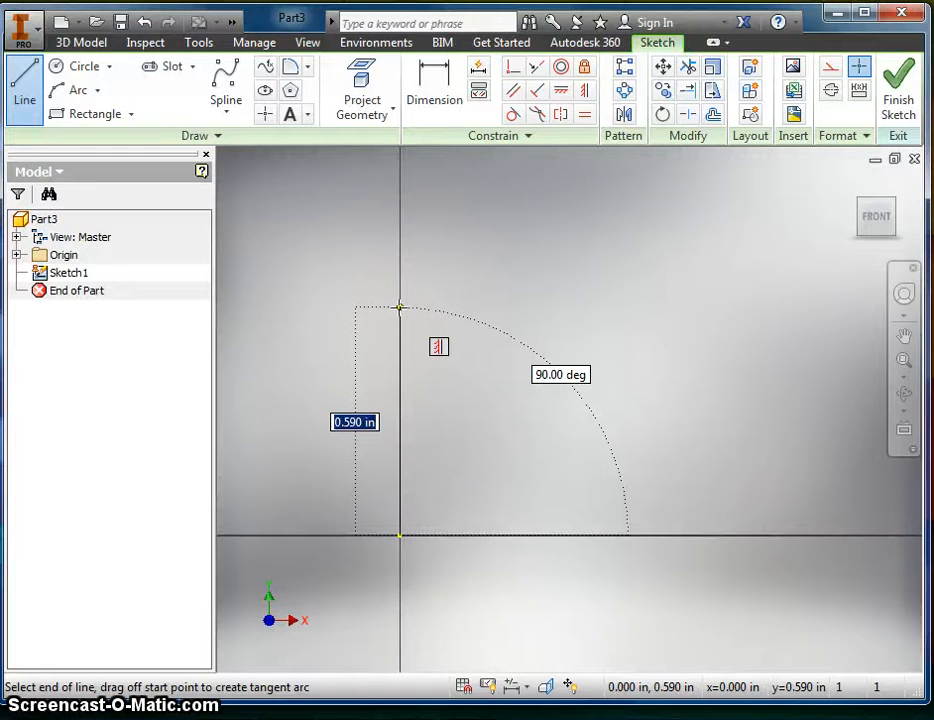
key("Return")
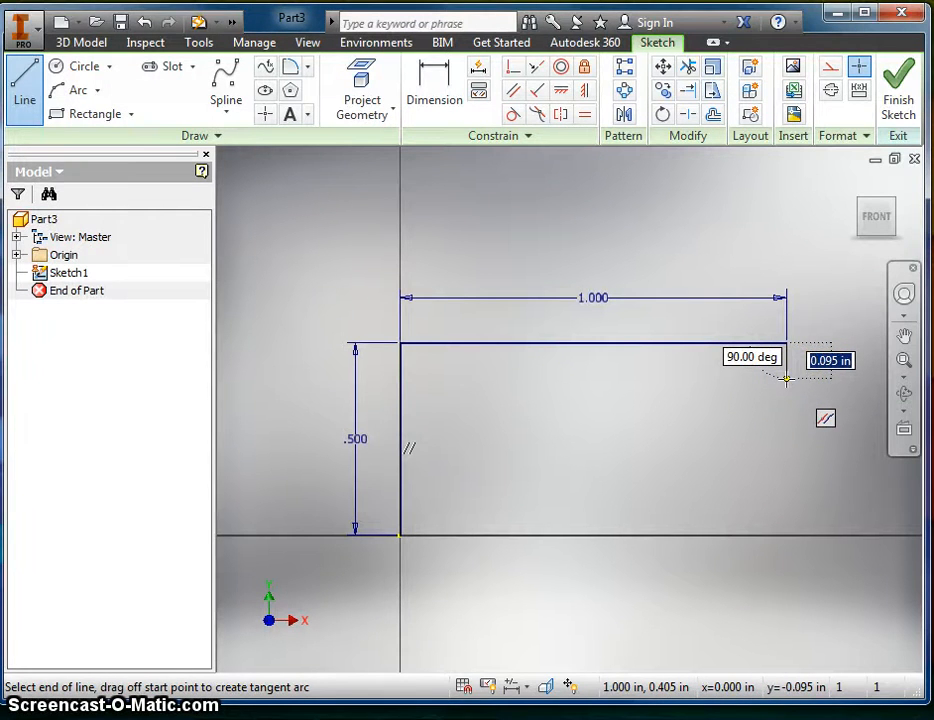
Continue the profile with lines 0.15 in down, 0.25 in inward and 0.25 in down for the upper lip and slot
key("alt+Tab")
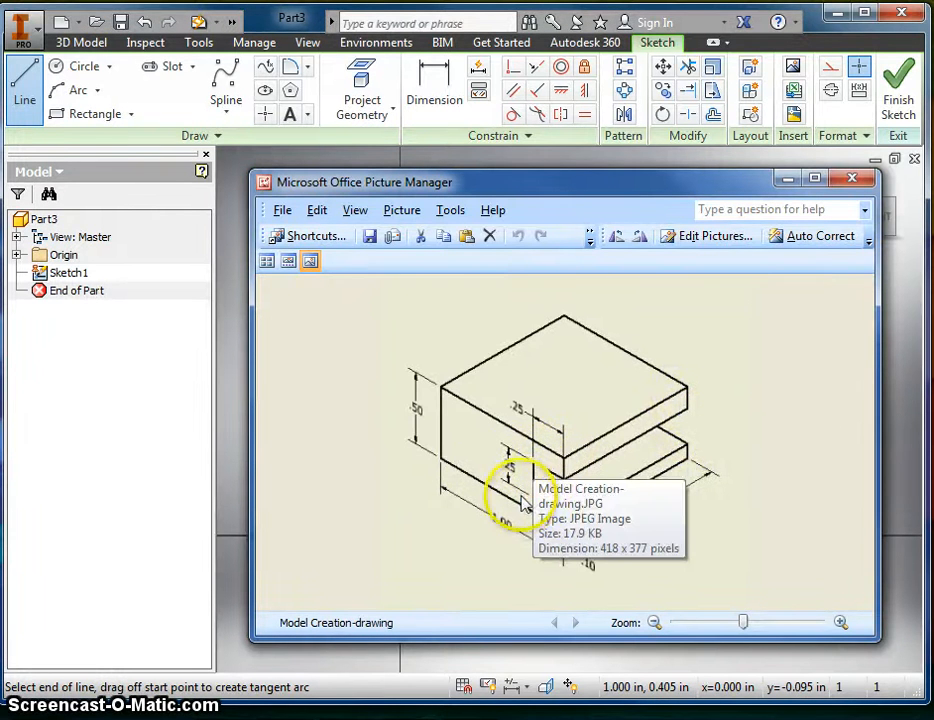
key("alt+Tab")
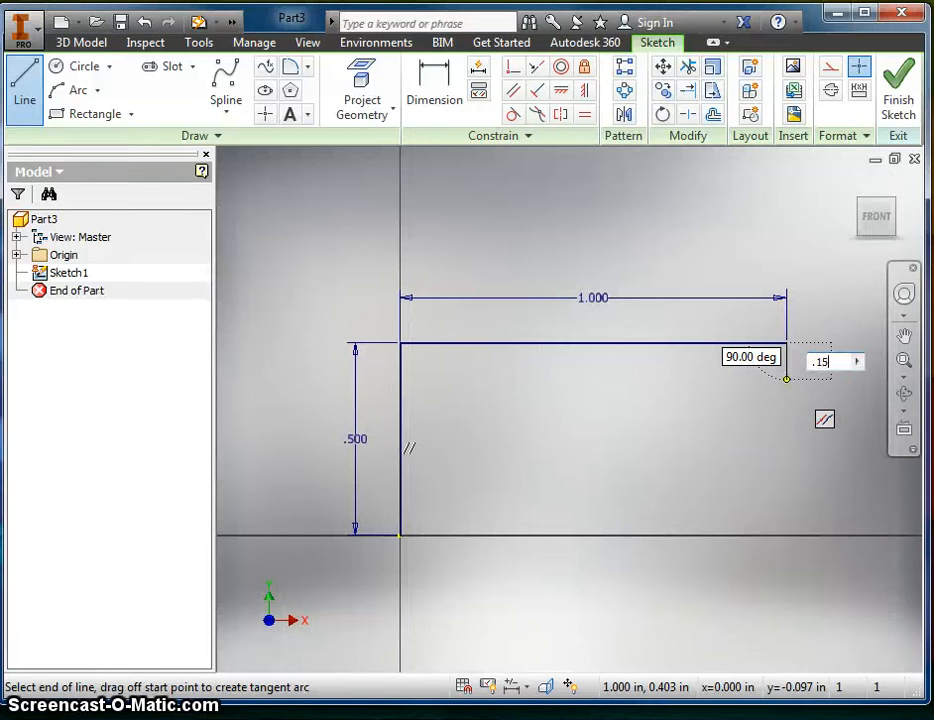
key("Return")
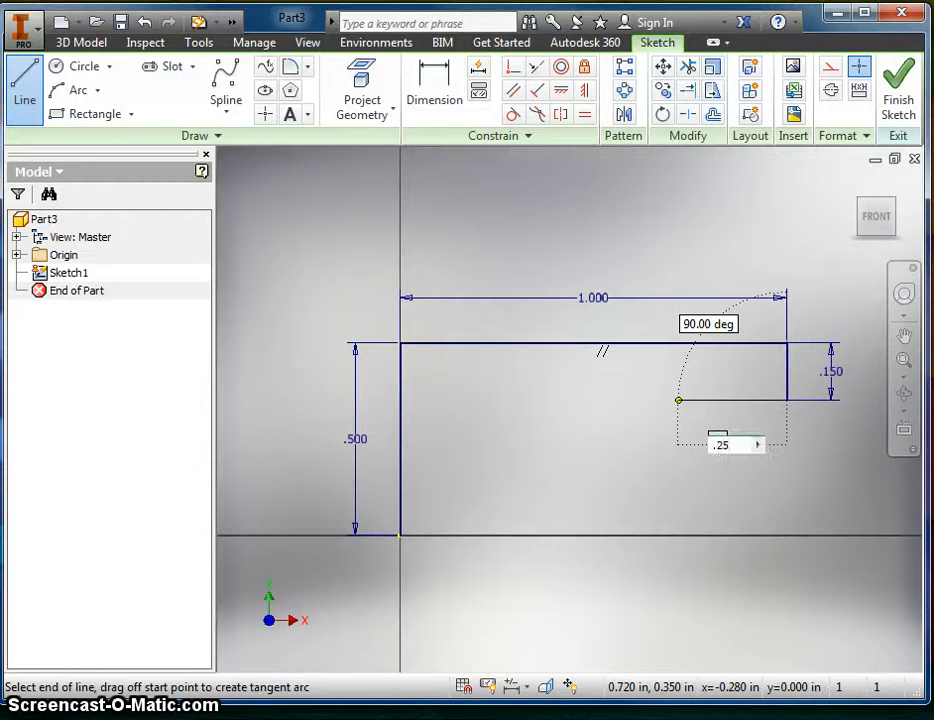
key("Return")
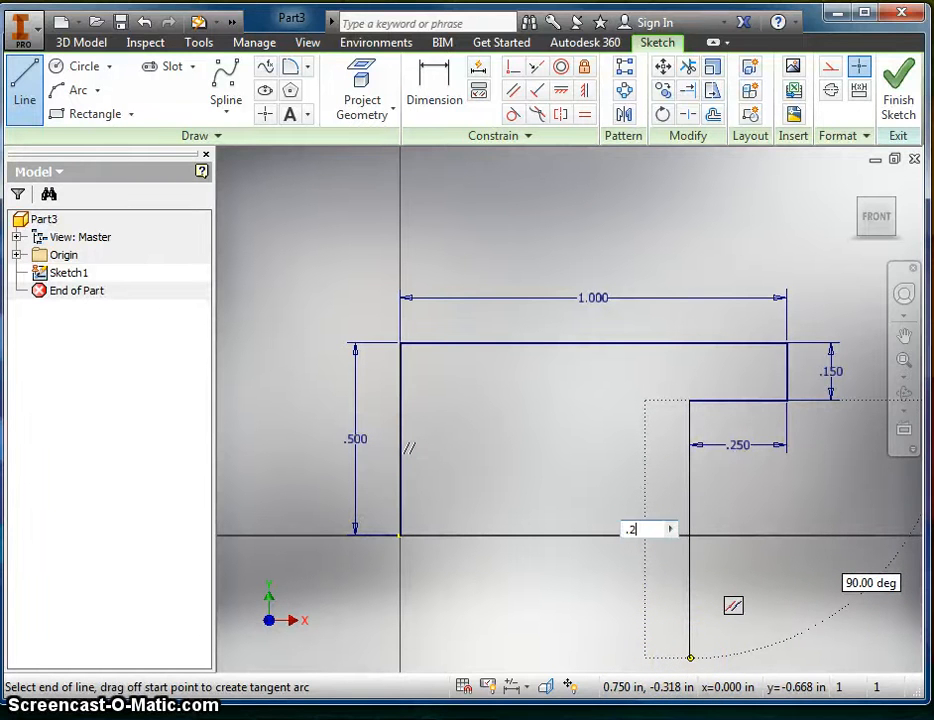
key("Return")
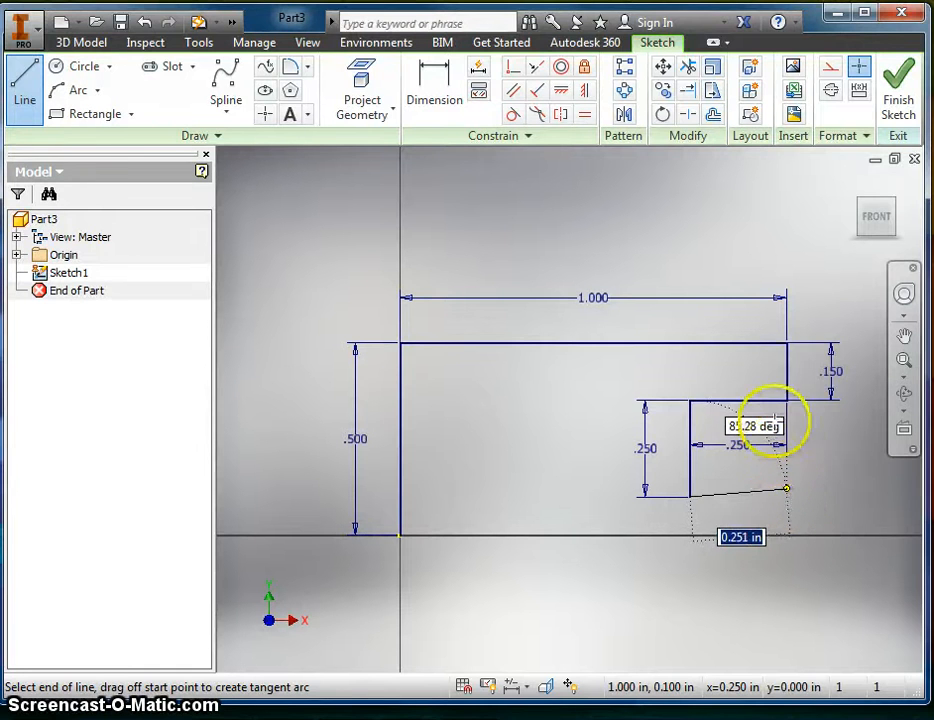
Close the profile with a line out to the right edge, one down to the horizontal axis, and one back to the origin
left_click(786, 497)
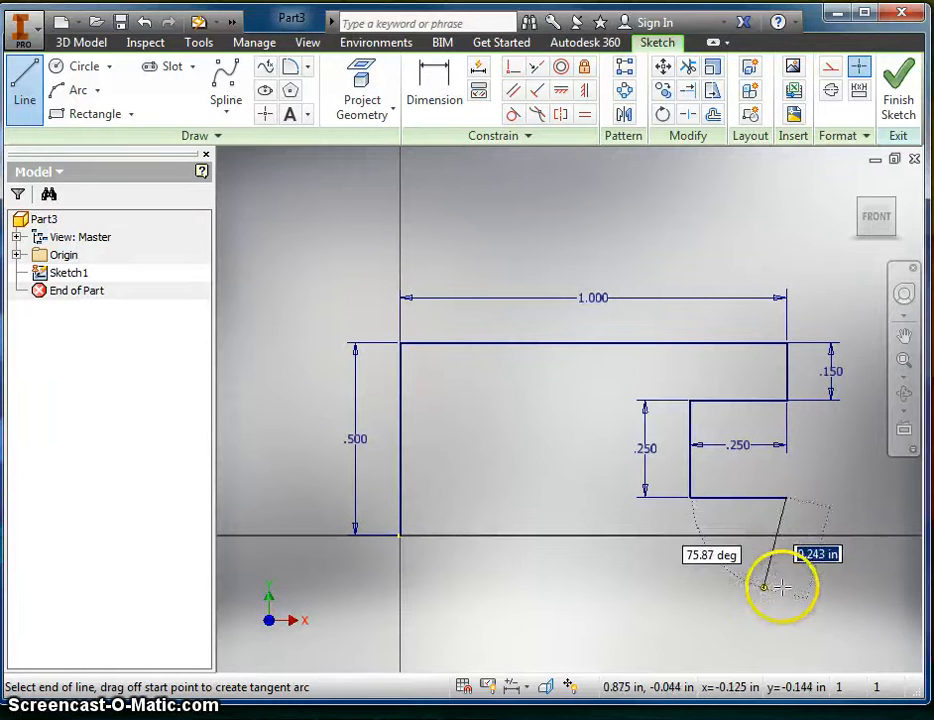
left_click(786, 535)
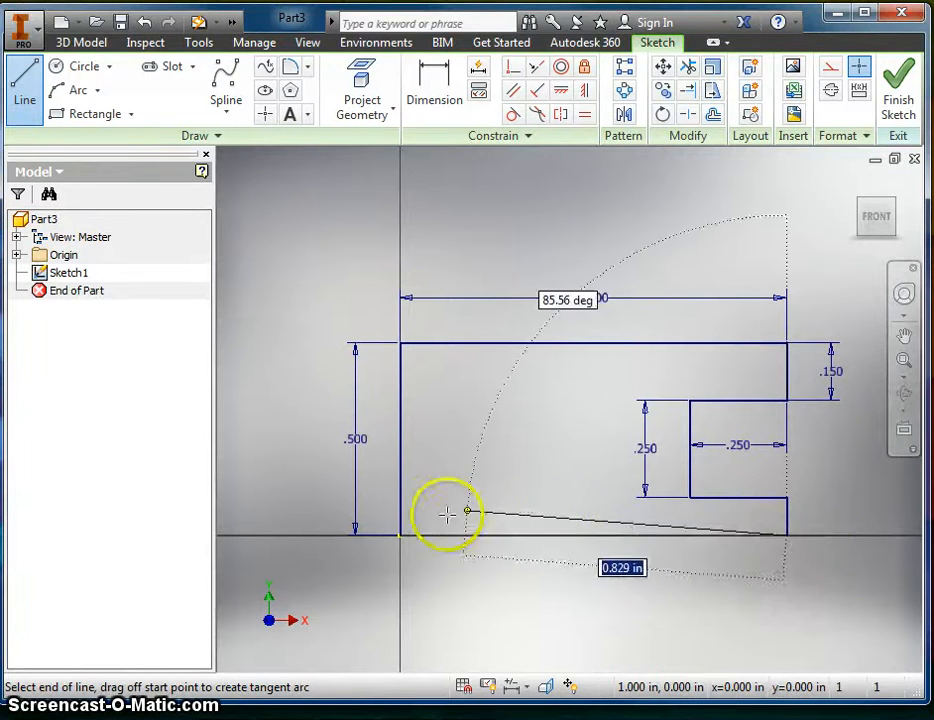
left_click(400, 535)
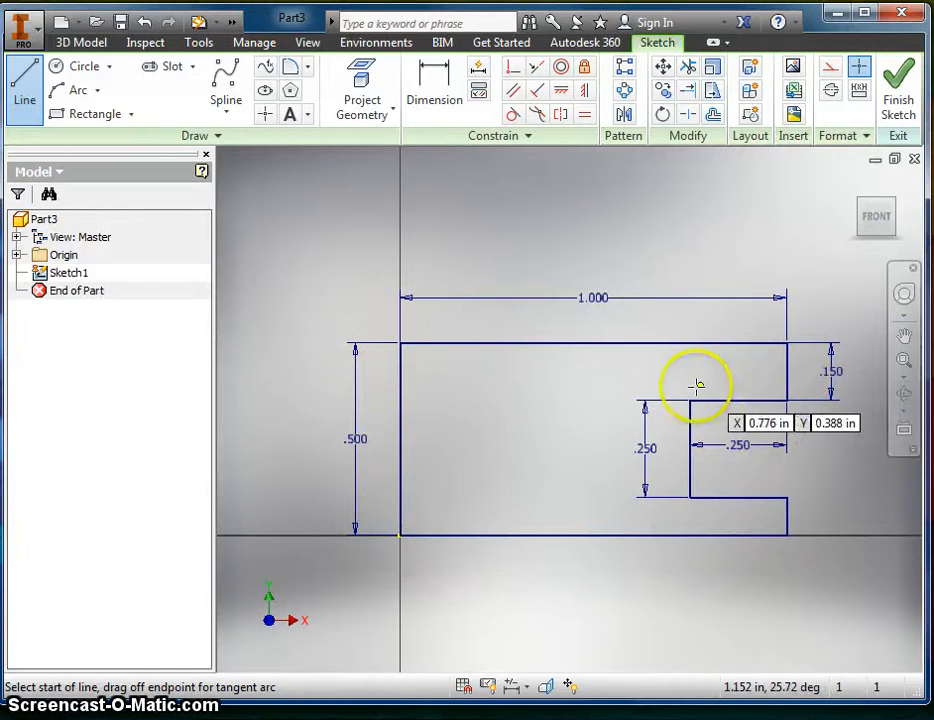
Finish the sketch and extrude the slotted profile 1 in as a new solid
left_click(897, 103)
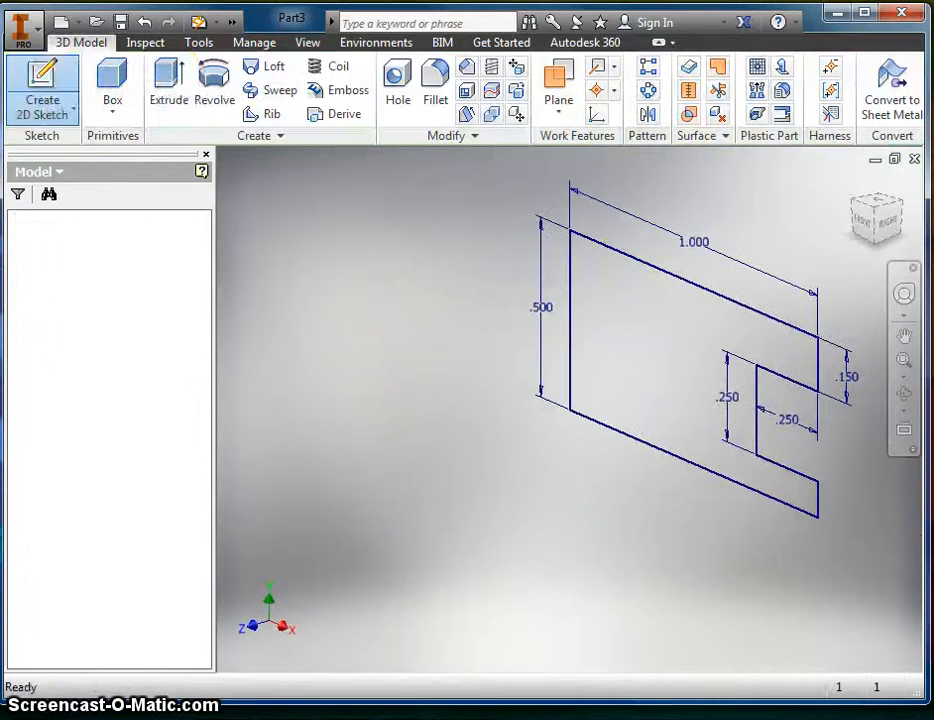
left_click(170, 92)
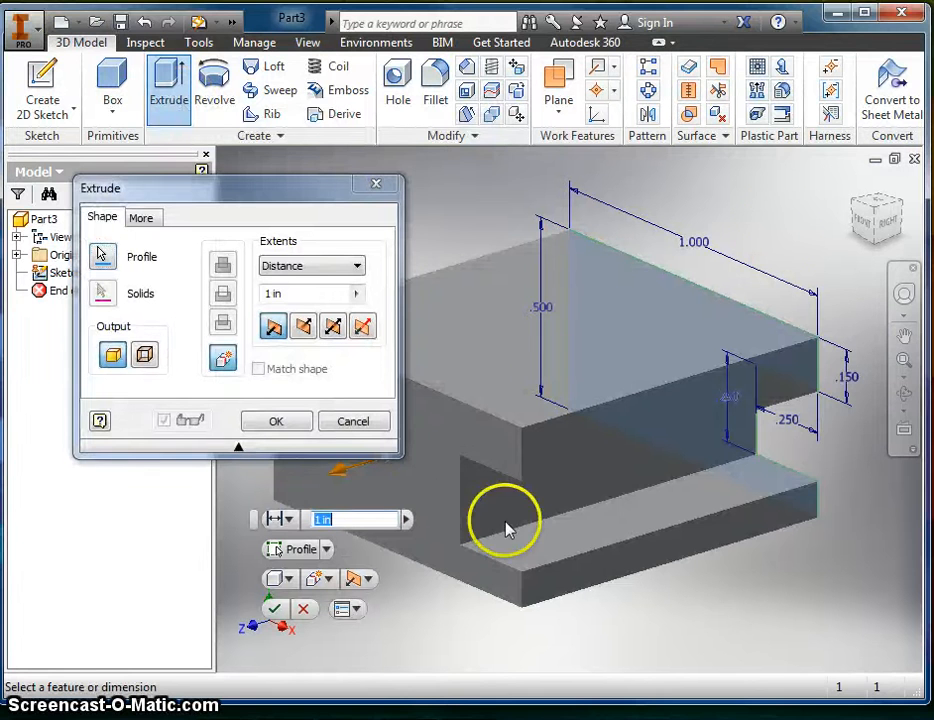
left_click(279, 421)
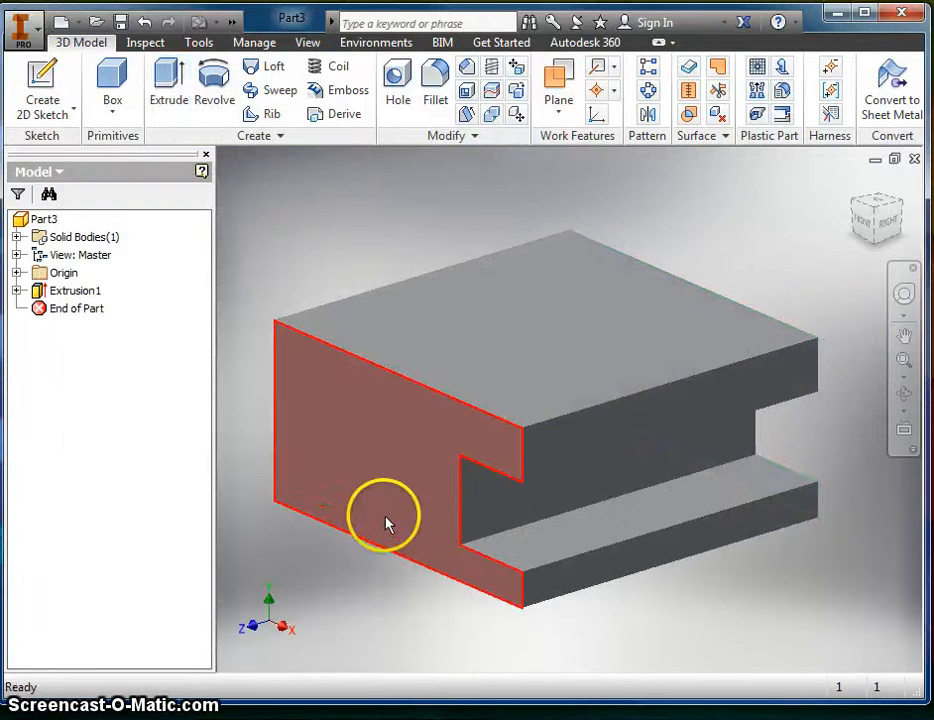